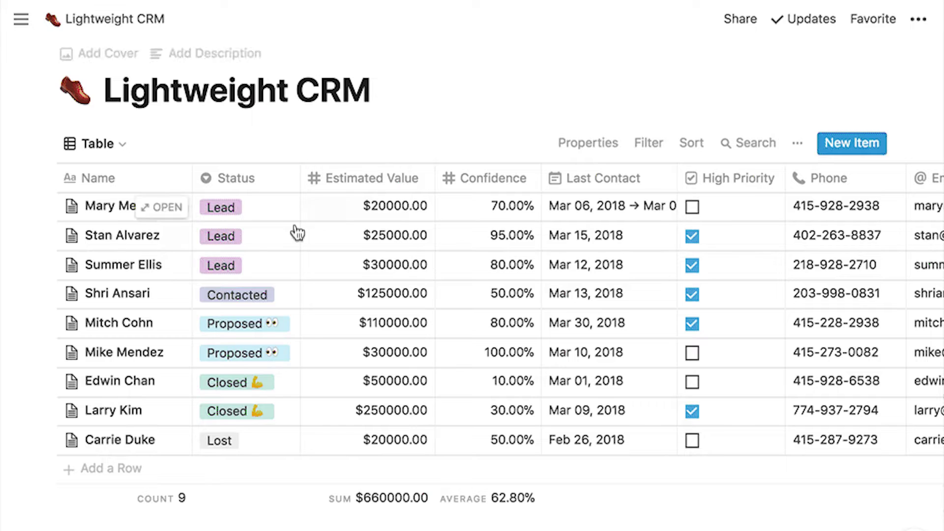
Step: Set the CRM contact's status to Proposed and switch the CRM database to calendar view
{"action": "left_click", "coordinate": [286, 246]}
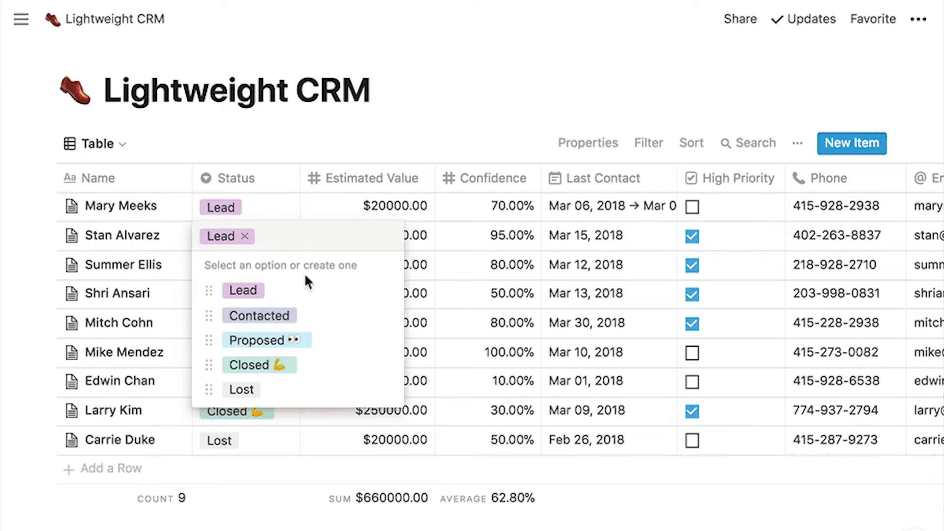
{"action": "left_click", "coordinate": [331, 341]}
{"action": "left_click", "coordinate": [106, 142]}
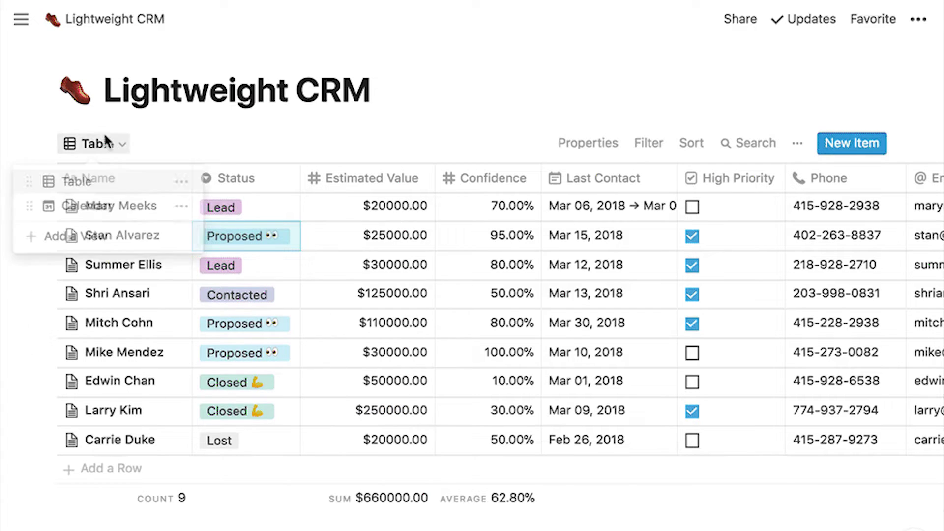
{"action": "left_click", "coordinate": [130, 203]}
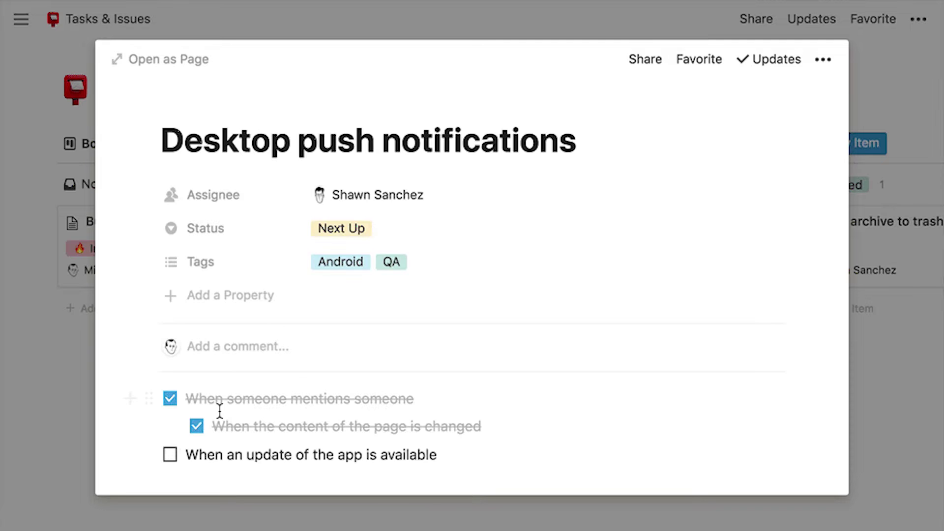
Step: Tick the app-update to-do and set the Desktop push notifications task status to Completed
{"action": "left_click", "coordinate": [170, 455]}
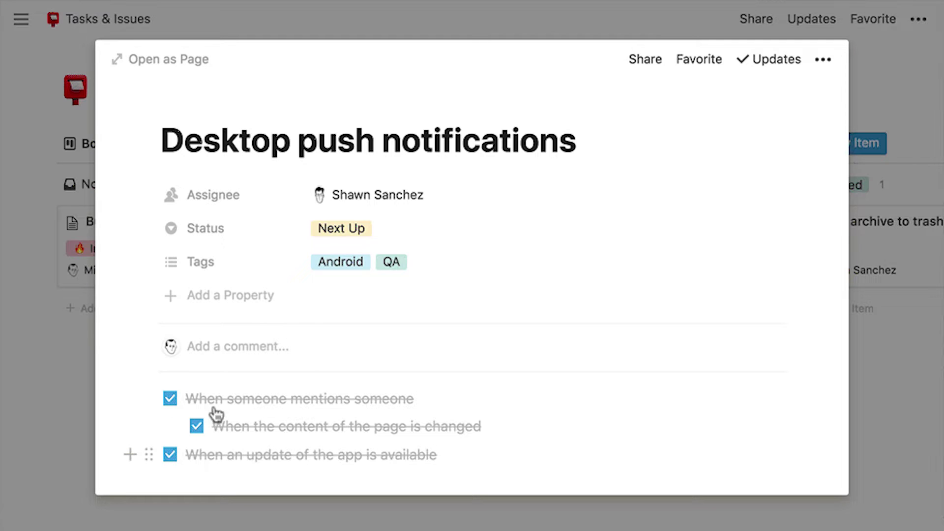
{"action": "left_click", "coordinate": [346, 225]}
{"action": "left_click", "coordinate": [420, 333]}
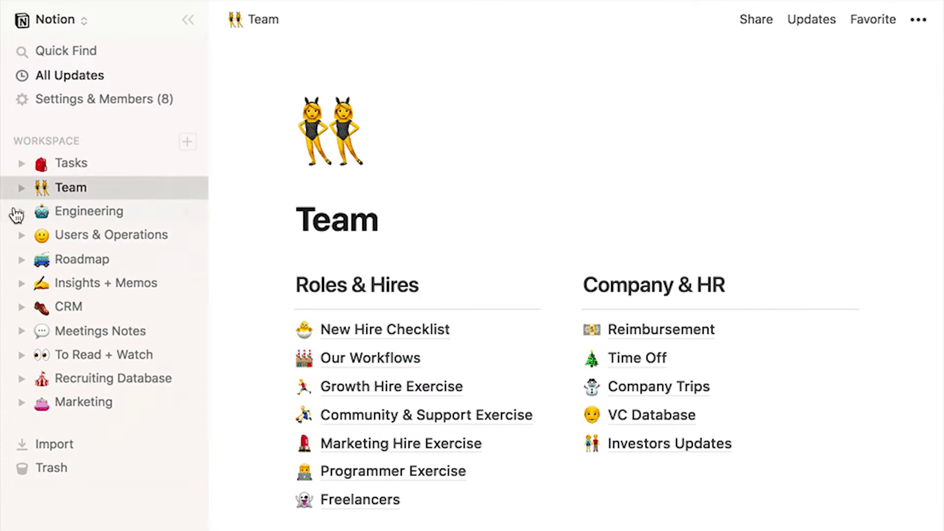
Step: Expand Engineering and Getting Started in the sidebar and open the Coding Style page
{"action": "left_click", "coordinate": [20, 212]}
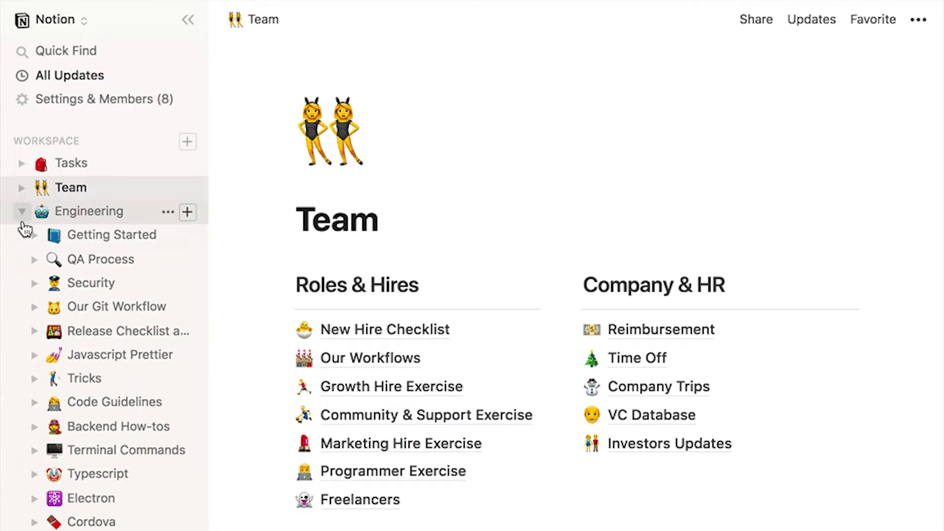
{"action": "left_click", "coordinate": [32, 235]}
{"action": "left_click", "coordinate": [115, 266]}
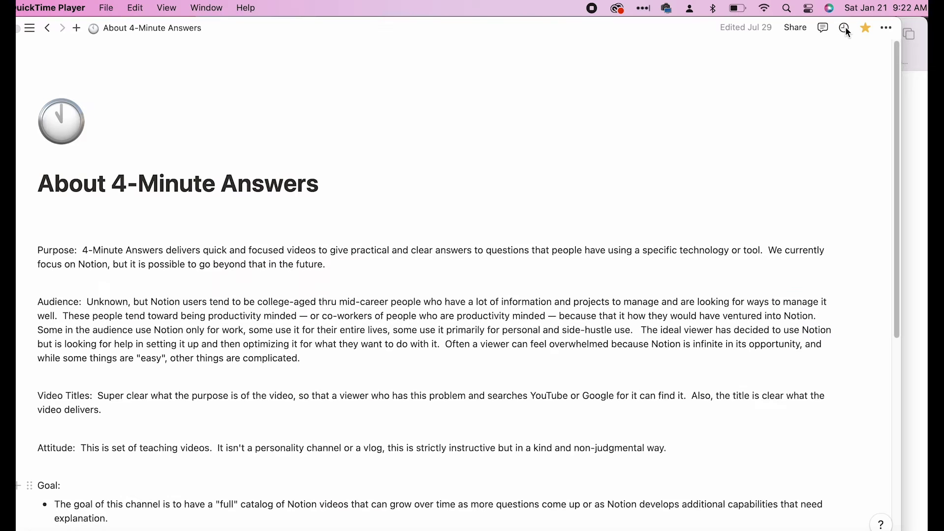
Step: Show the page's recent updates from the clock icon
{"action": "left_click", "coordinate": [844, 28]}
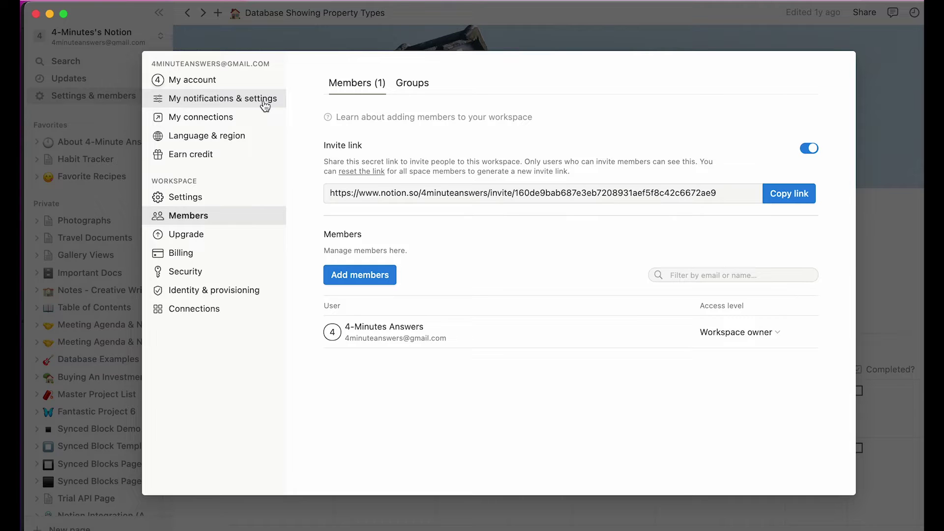
Step: In My notifications & settings, toggle mobile, desktop, email and always-send email notifications off and back on
{"action": "left_click", "coordinate": [265, 105]}
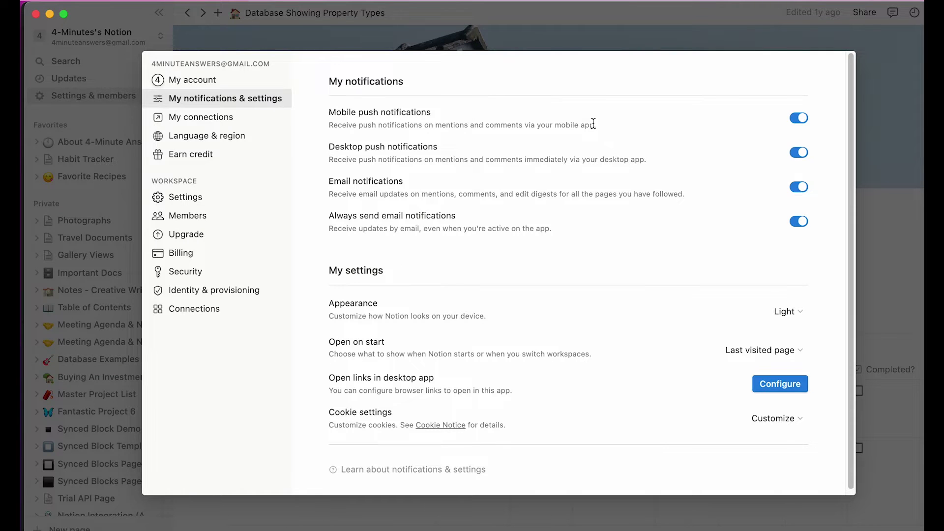
{"action": "left_click", "coordinate": [805, 123]}
{"action": "left_click", "coordinate": [802, 119]}
{"action": "left_click", "coordinate": [803, 151]}
{"action": "left_click", "coordinate": [804, 150]}
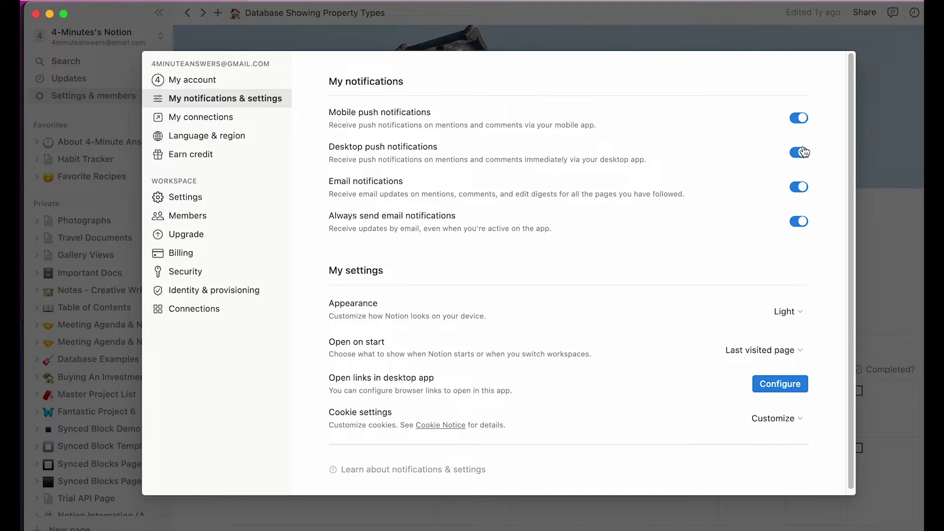
{"action": "left_click", "coordinate": [802, 187]}
{"action": "left_click", "coordinate": [802, 187]}
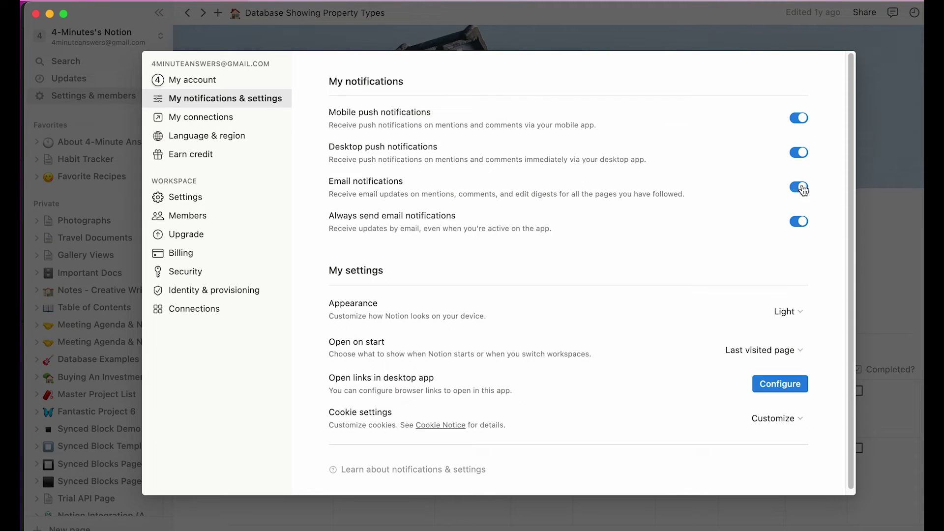
{"action": "left_click", "coordinate": [804, 226]}
{"action": "left_click", "coordinate": [804, 226]}
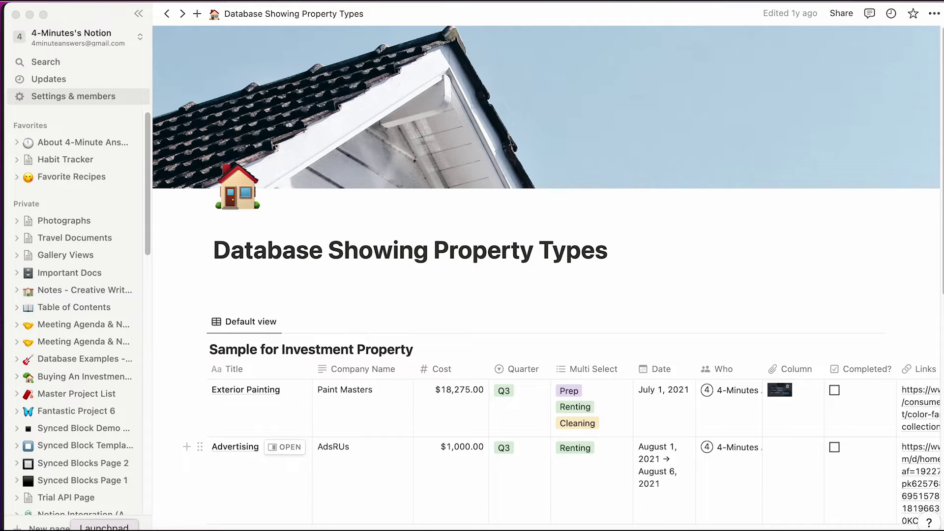
Step: Open Notion's notification settings under System Preferences' Notifications & Focus
{"action": "left_click", "coordinate": [104, 528]}
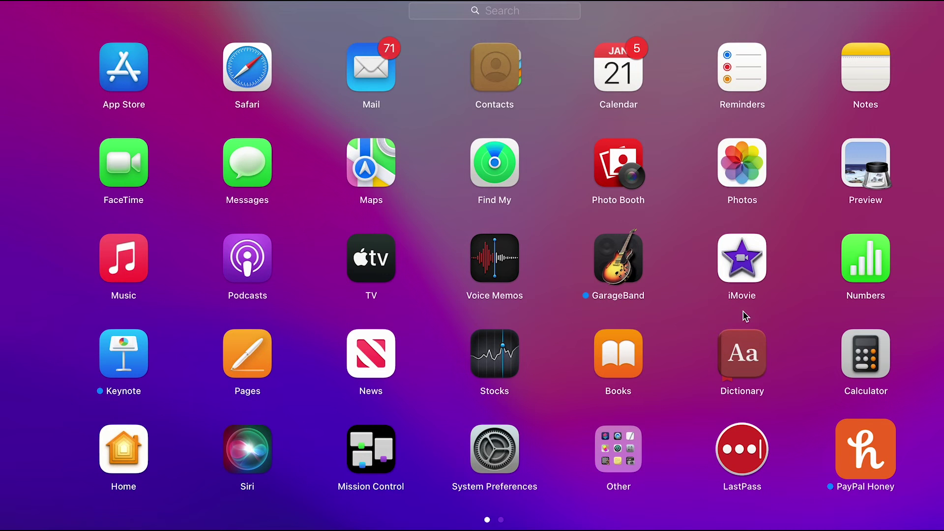
{"action": "left_click", "coordinate": [497, 450]}
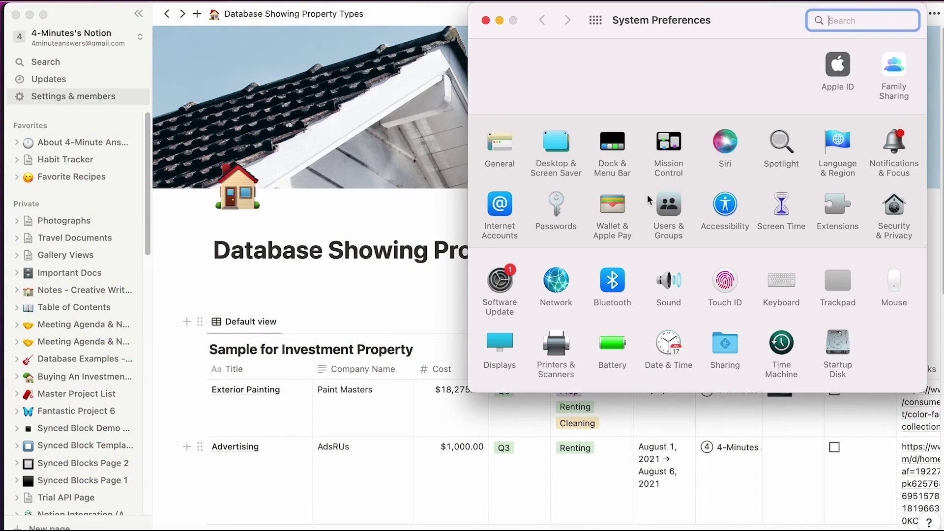
{"action": "left_click", "coordinate": [898, 148]}
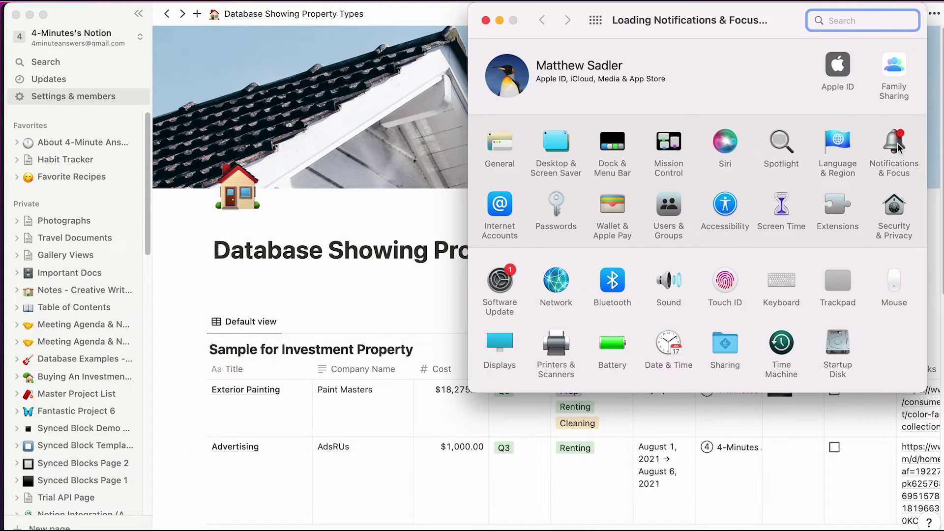
{"action": "scroll", "coordinate": [614, 318], "scroll_direction": "down", "scroll_amount": 10}
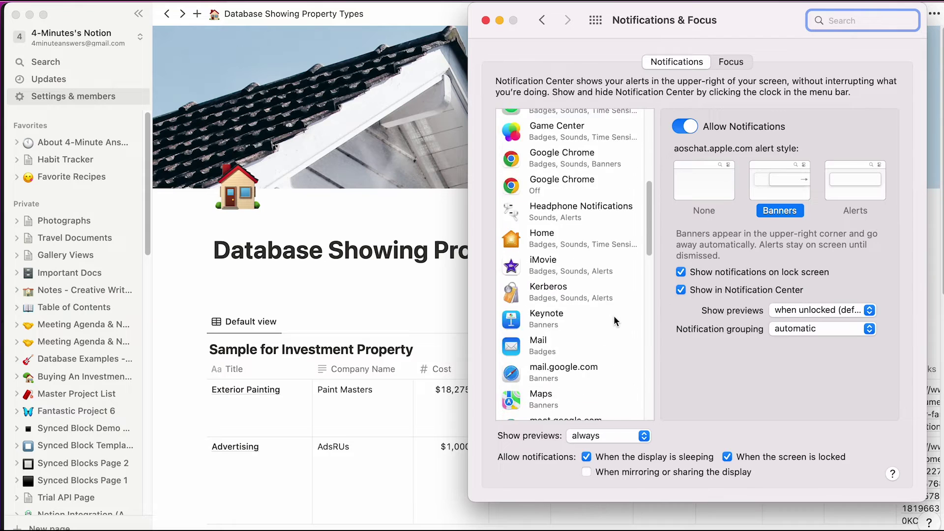
{"action": "scroll", "coordinate": [613, 316], "scroll_direction": "down", "scroll_amount": 3}
{"action": "left_click", "coordinate": [614, 315]}
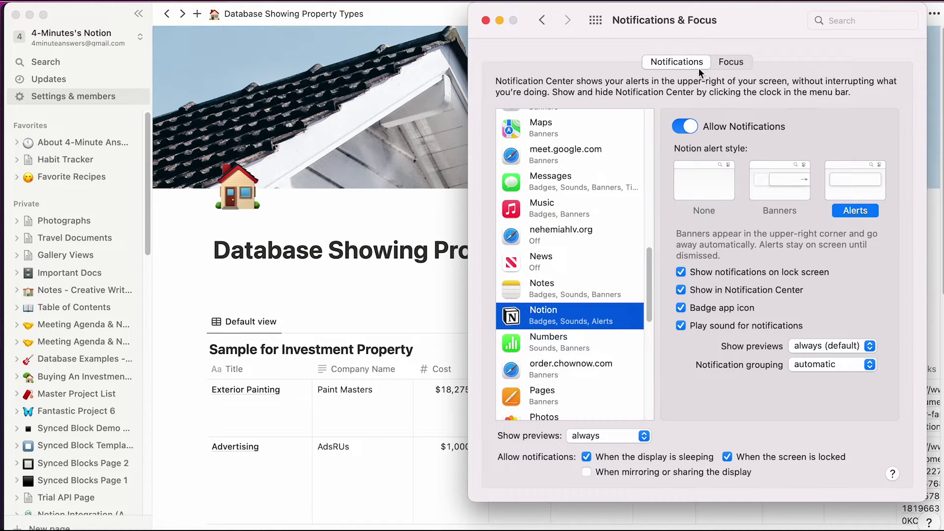
Step: Check the Personal focus's allowed apps on the Focus tab, then view the Sleep focus
{"action": "left_click", "coordinate": [739, 63]}
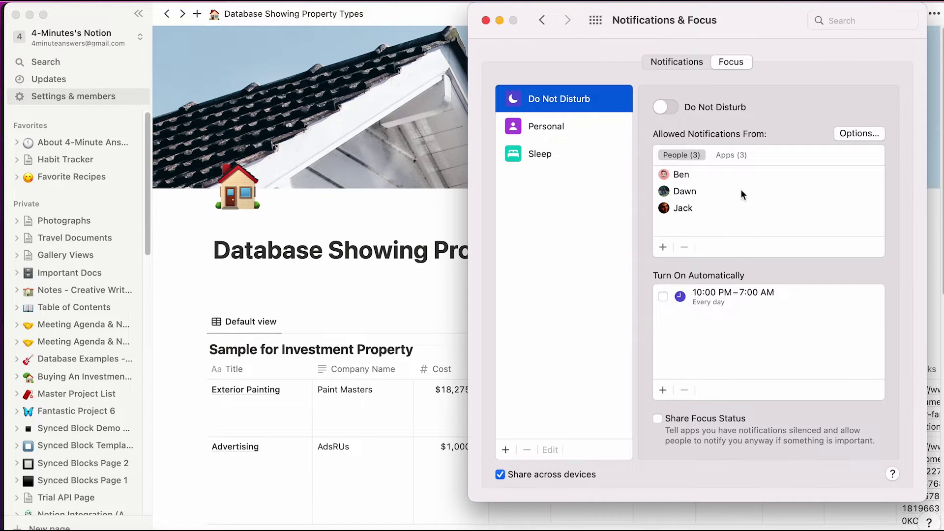
{"action": "left_click", "coordinate": [732, 156]}
{"action": "left_click", "coordinate": [571, 127]}
{"action": "scroll", "coordinate": [713, 216], "scroll_direction": "down", "scroll_amount": 3}
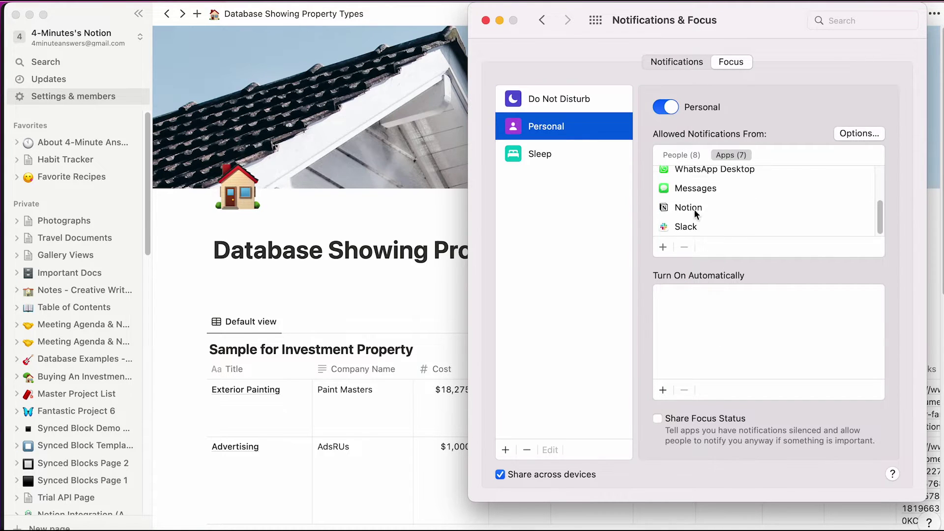
{"action": "left_click", "coordinate": [549, 156]}
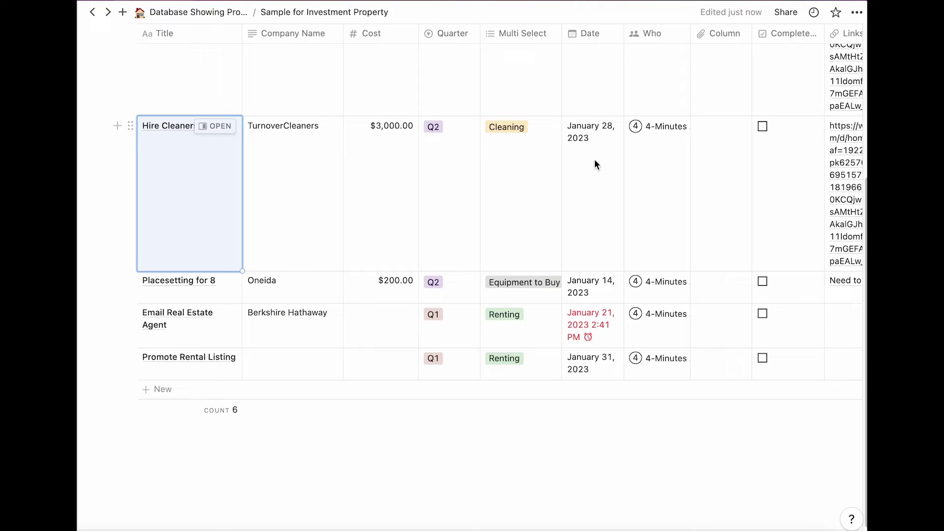
Step: Give the Hire Cleaners date a 2:00 PM time with a reminder 10 minutes before
{"action": "left_click", "coordinate": [589, 134]}
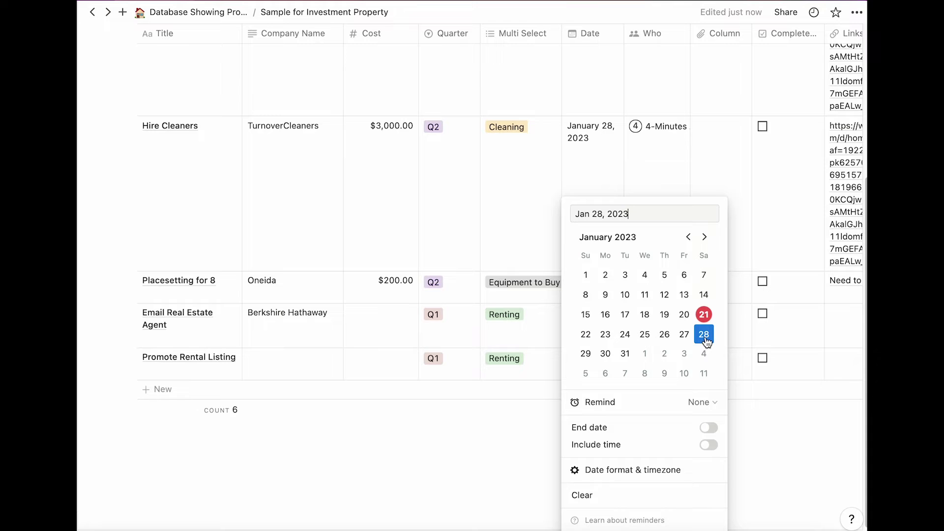
{"action": "left_click", "coordinate": [709, 404]}
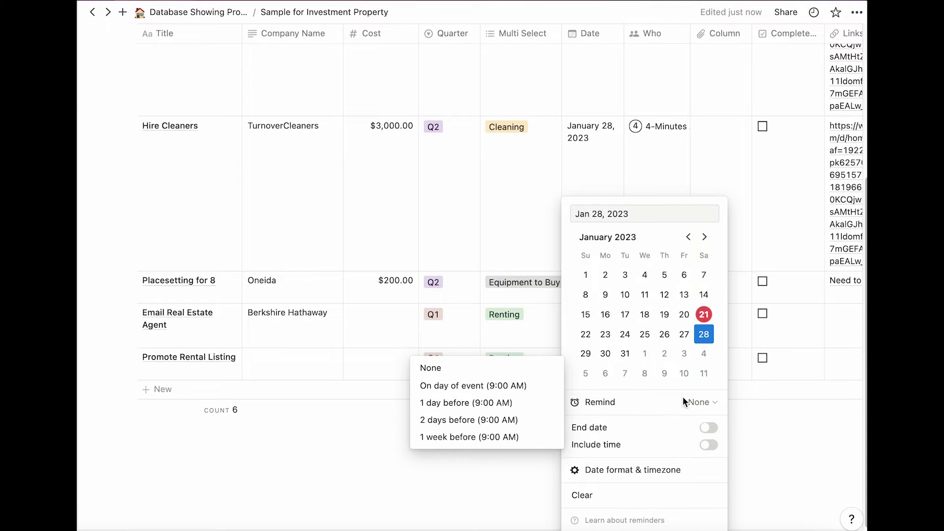
{"action": "left_click", "coordinate": [476, 374]}
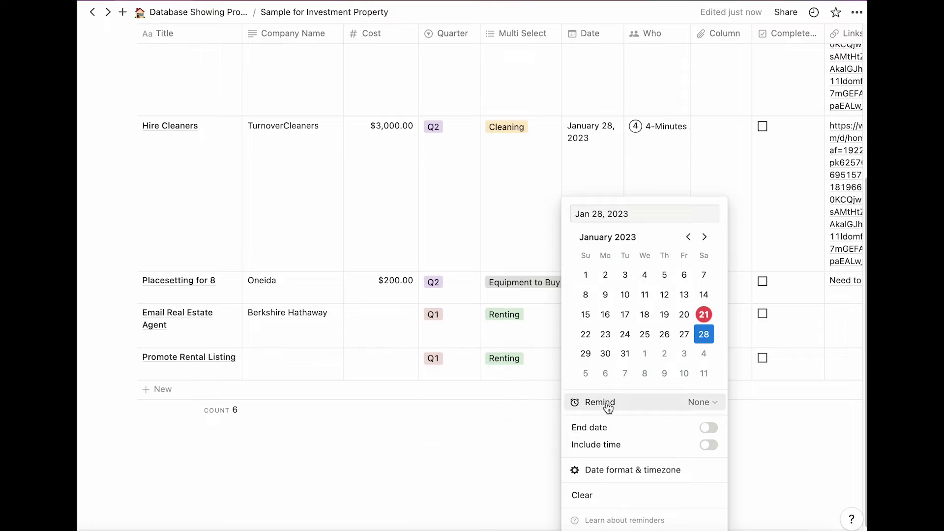
{"action": "left_click", "coordinate": [710, 446]}
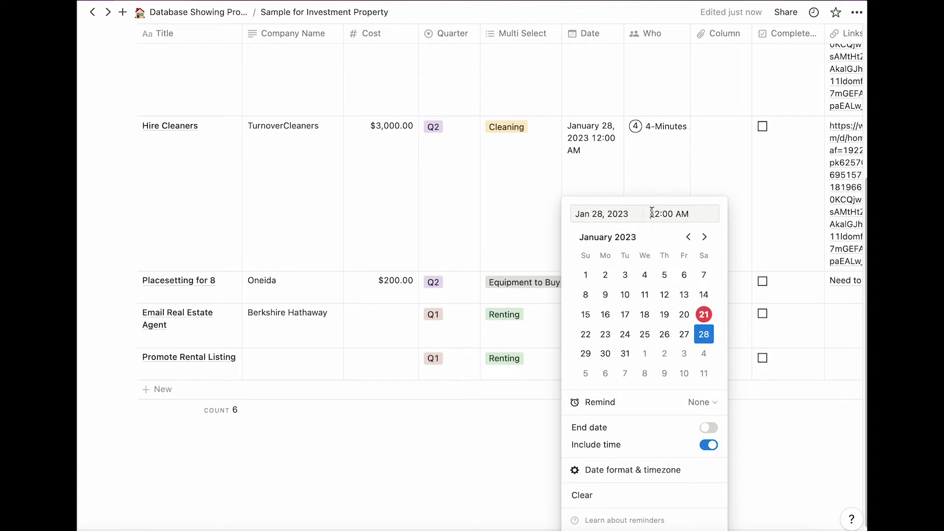
{"action": "left_click_drag", "start_coordinate": [652, 214], "coordinate": [695, 213]}
{"action": "type", "text": "2:00pm"}
{"action": "left_click", "coordinate": [697, 402]}
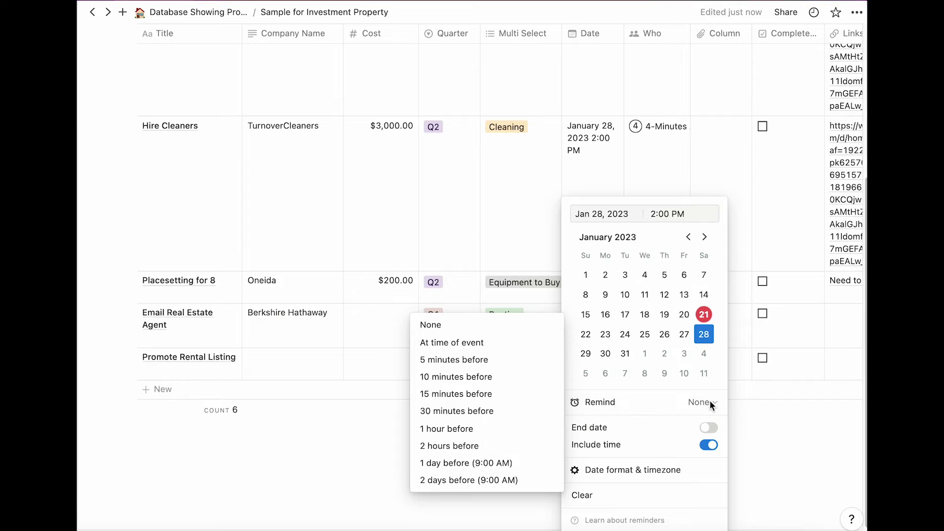
{"action": "left_click", "coordinate": [473, 374]}
{"action": "key", "text": "Escape"}
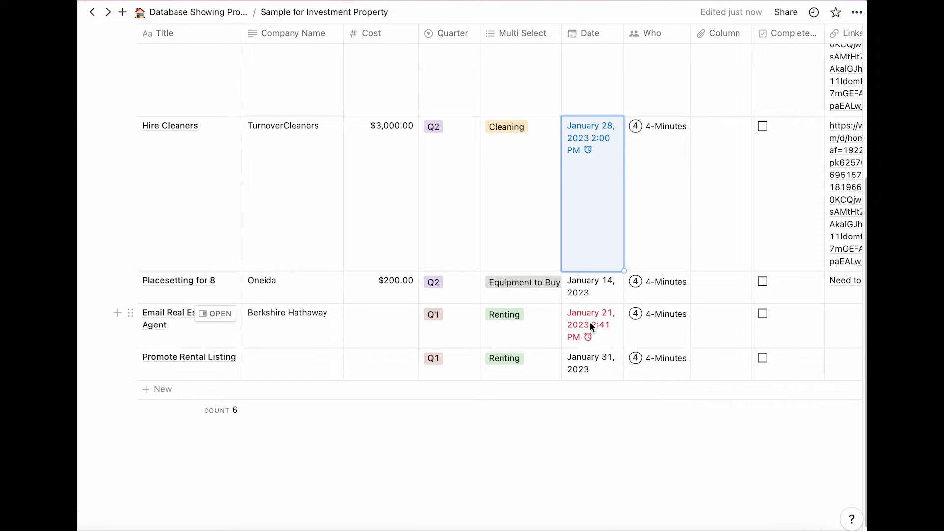
Step: Change the Hire Cleaners reminder to 5 minutes before
{"action": "left_click", "coordinate": [595, 139]}
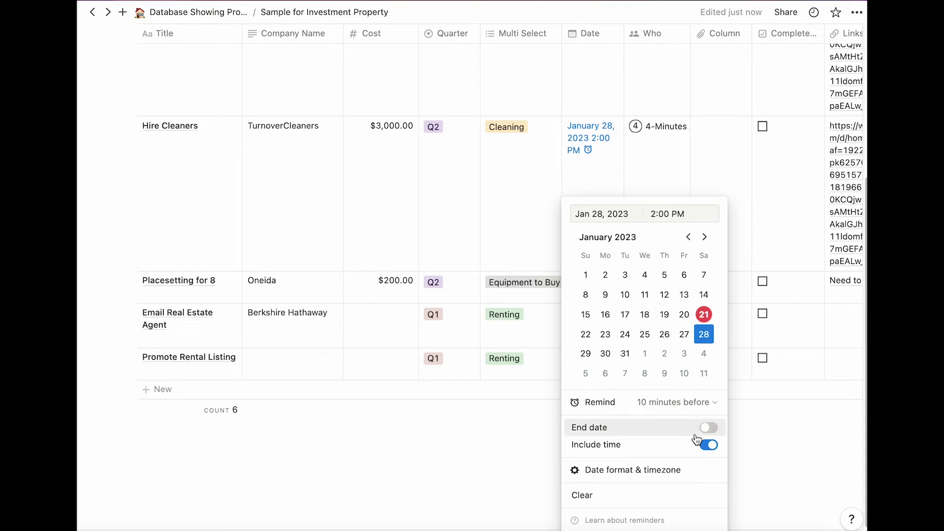
{"action": "left_click", "coordinate": [708, 404]}
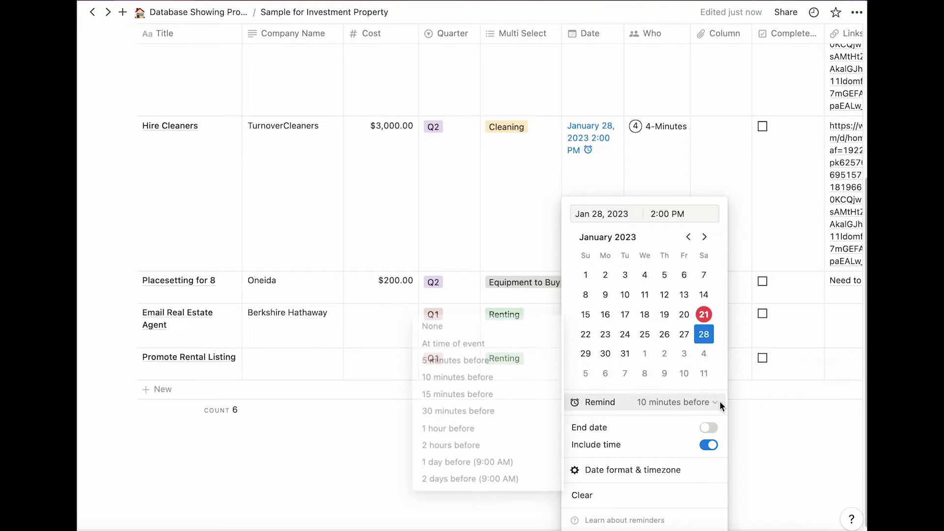
{"action": "left_click", "coordinate": [460, 364]}
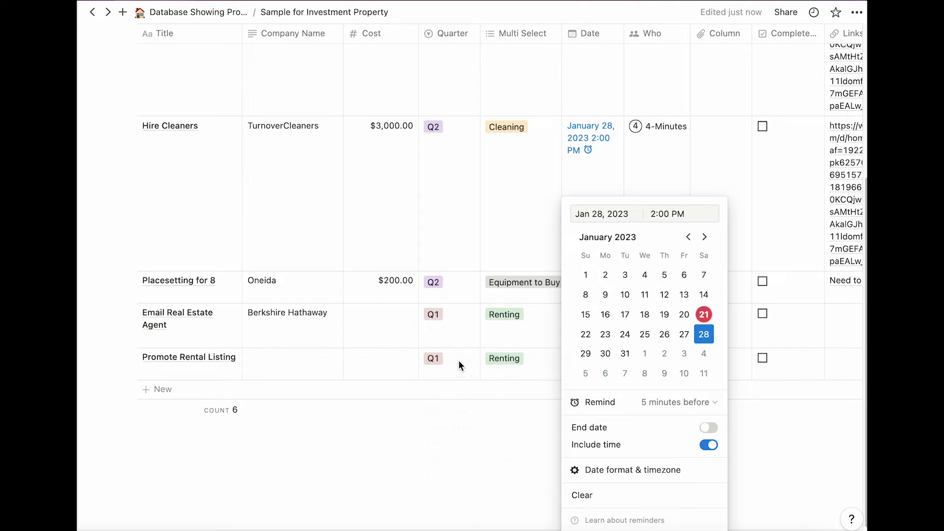
{"action": "left_click", "coordinate": [512, 439]}
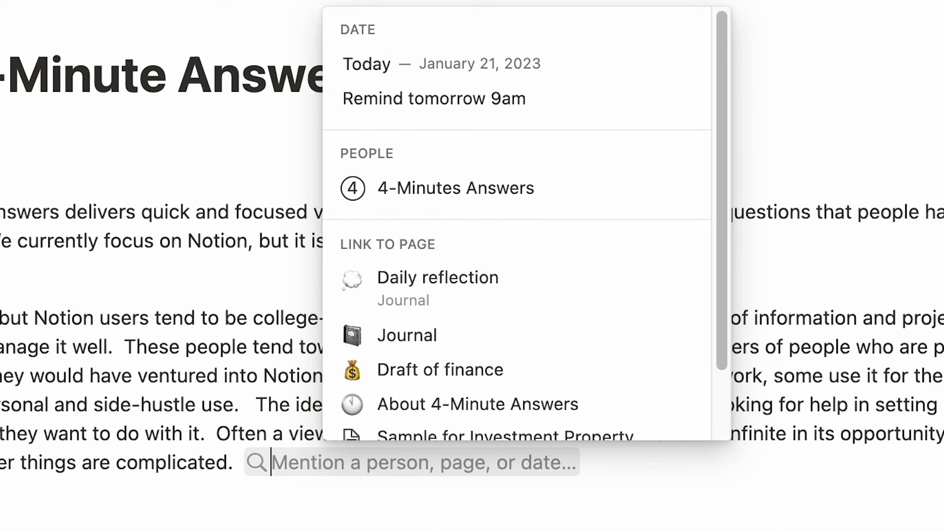
{"action": "type", "text": "remind tomorrow a"}
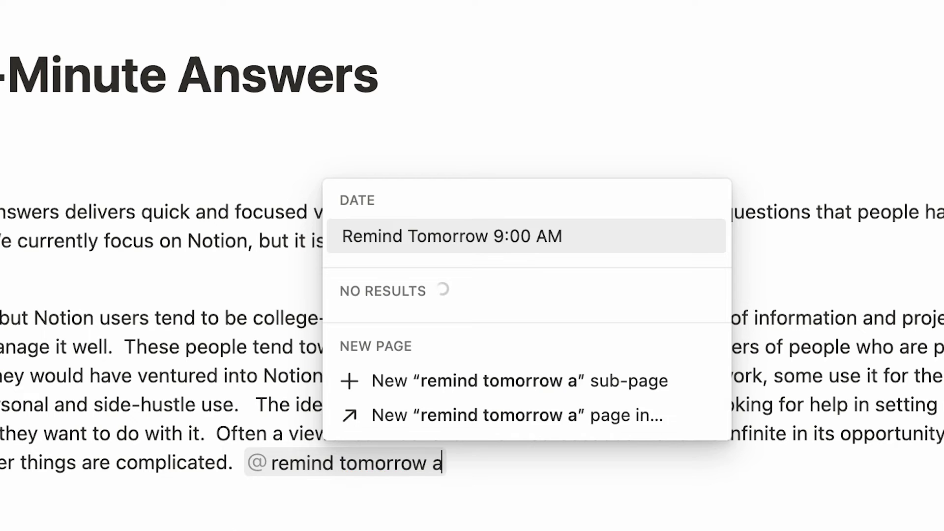
{"action": "type", "text": "t 10:00AM"}
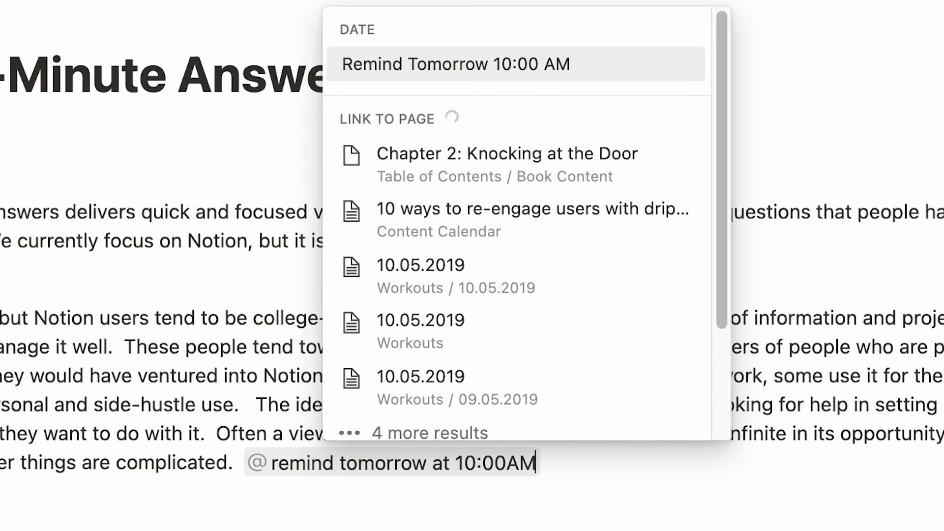
{"action": "left_click", "coordinate": [453, 54]}
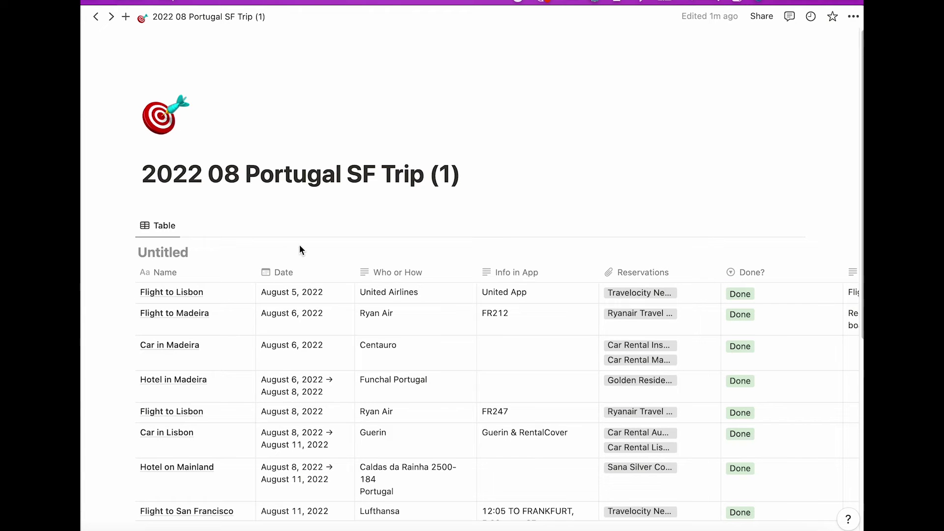
Step: Change Flight to Madeira's Info in App from FR212 to FR210, then follow the page for updates
{"action": "scroll", "coordinate": [319, 201], "scroll_direction": "down", "scroll_amount": 1}
{"action": "scroll", "coordinate": [319, 192], "scroll_direction": "up", "scroll_amount": 1}
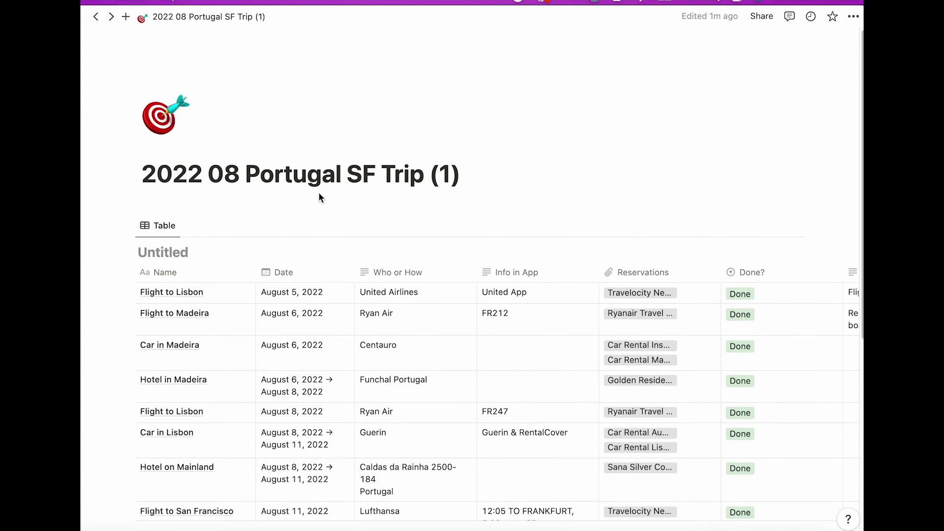
{"action": "left_click", "coordinate": [506, 316]}
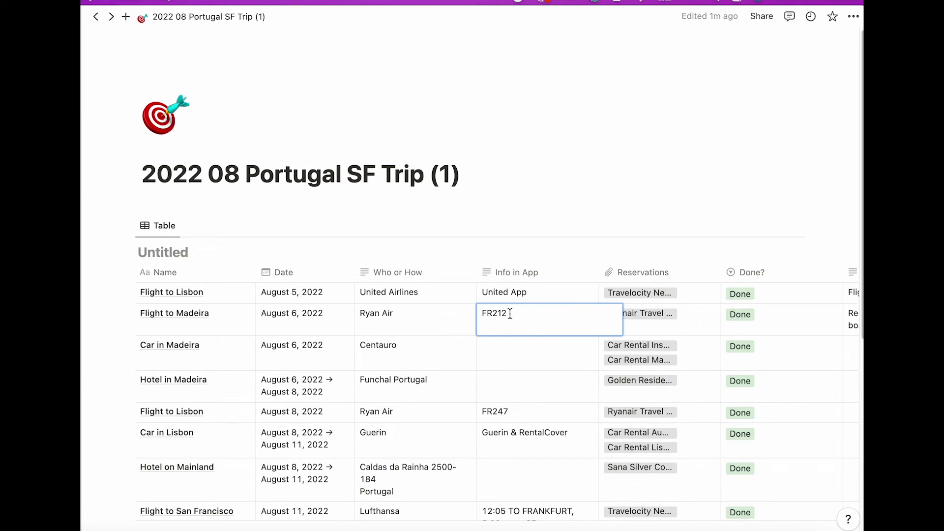
{"action": "key", "text": "BackSpace"}
{"action": "type", "text": "0"}
{"action": "key", "text": "Return"}
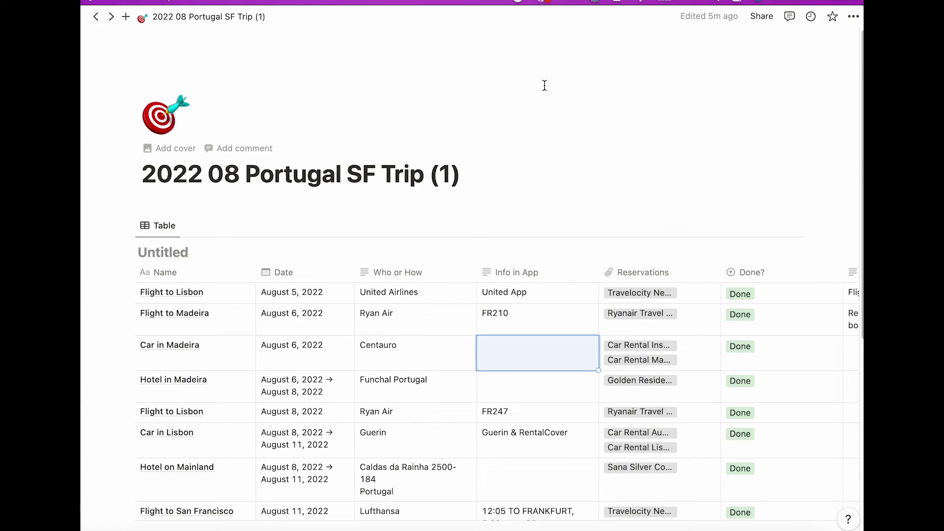
{"action": "left_click", "coordinate": [812, 16]}
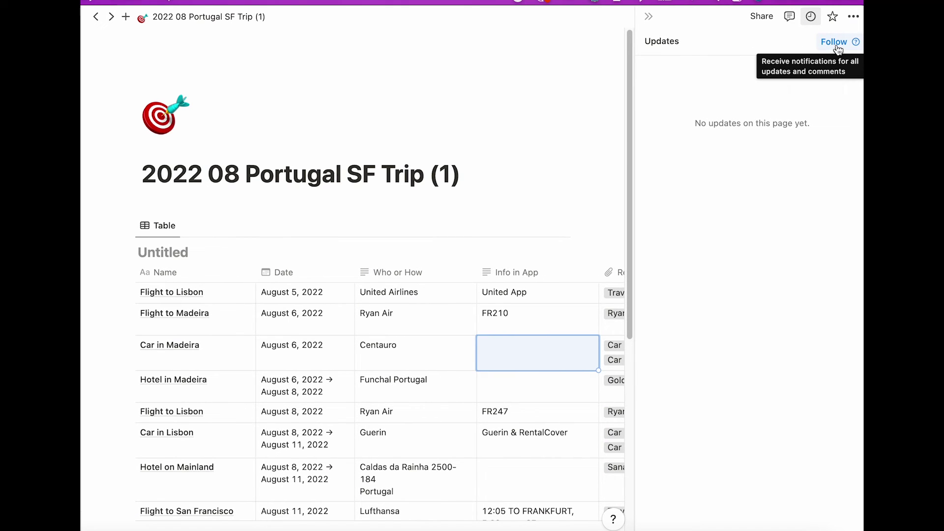
{"action": "left_click", "coordinate": [839, 44]}
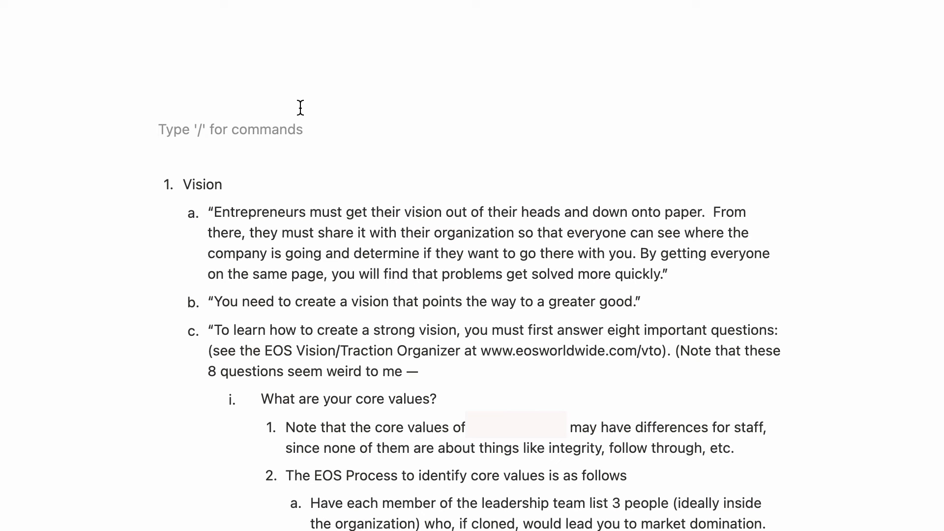
Step: Write 'Hey @4-Minutes Answers you may want to edit this document' in the top block
{"action": "type", "text": "Hey @"}
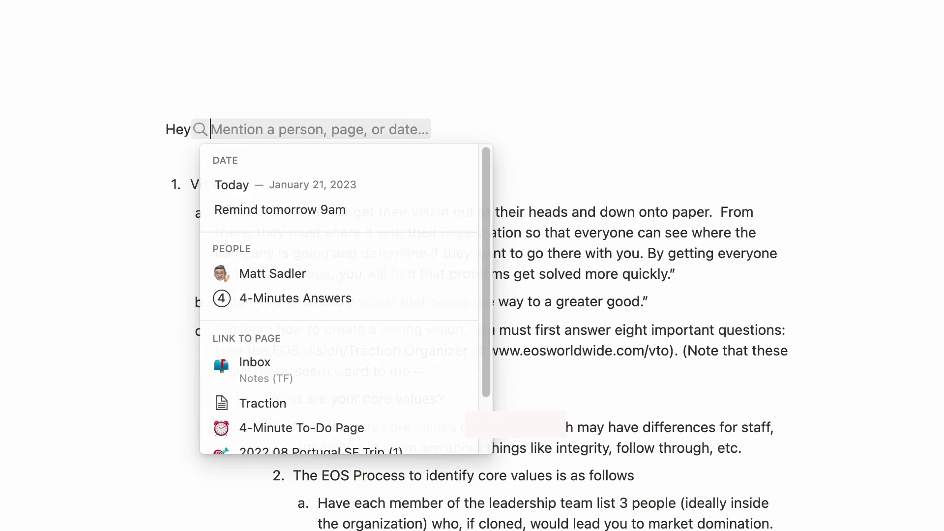
{"action": "type", "text": "4min"}
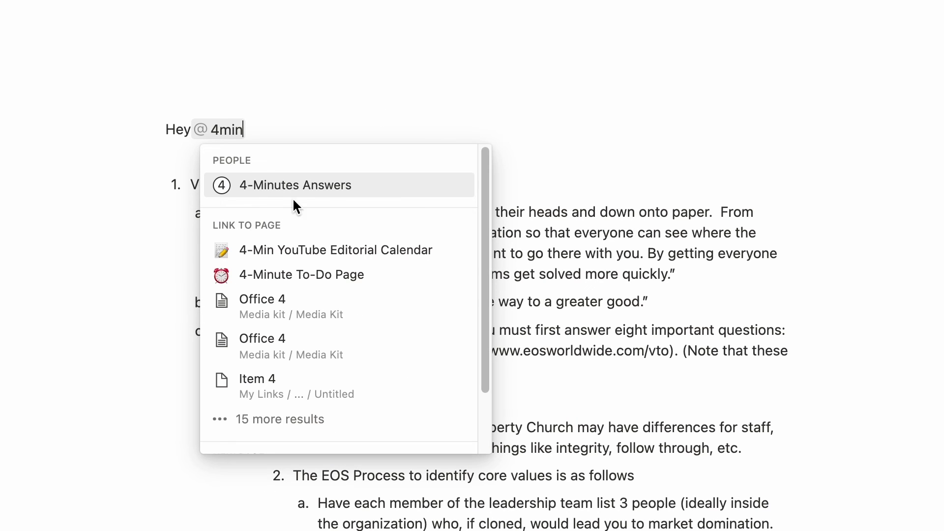
{"action": "left_click", "coordinate": [298, 186]}
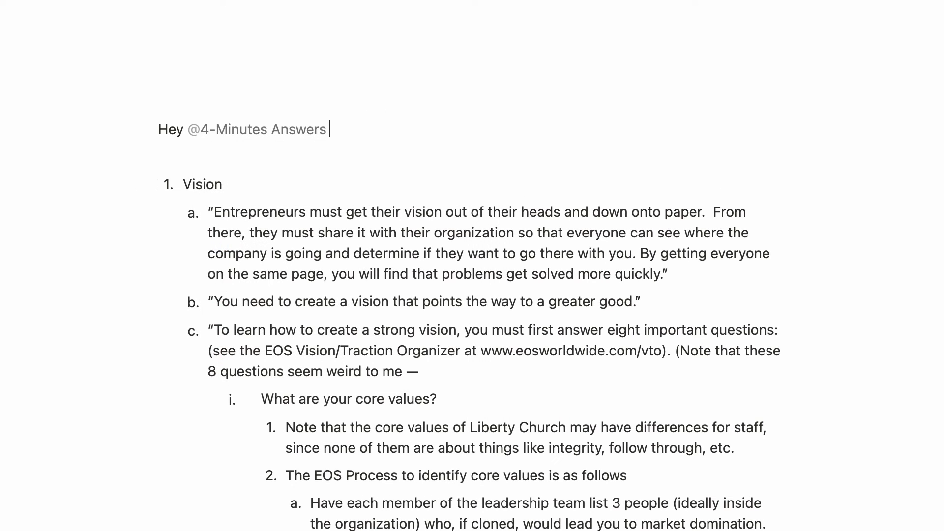
{"action": "type", "text": "you may want to edit this document"}
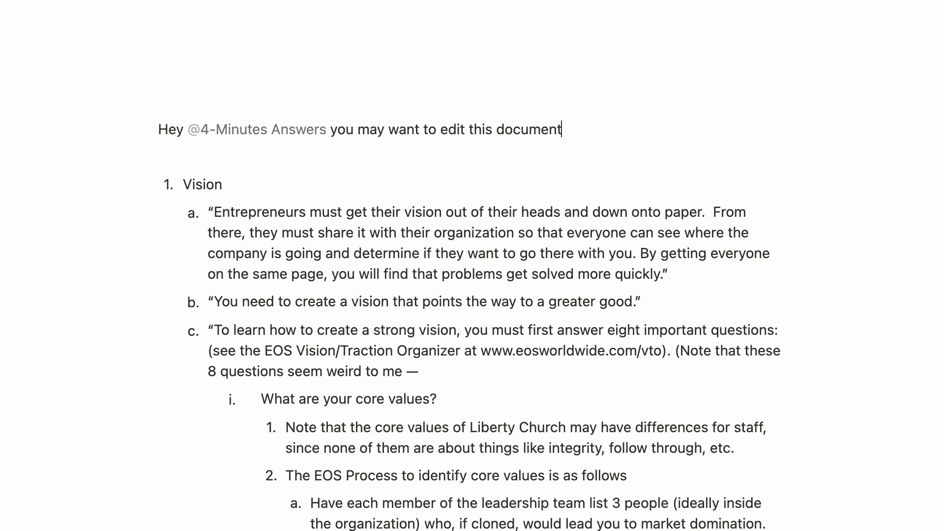
{"action": "key", "text": "Return"}
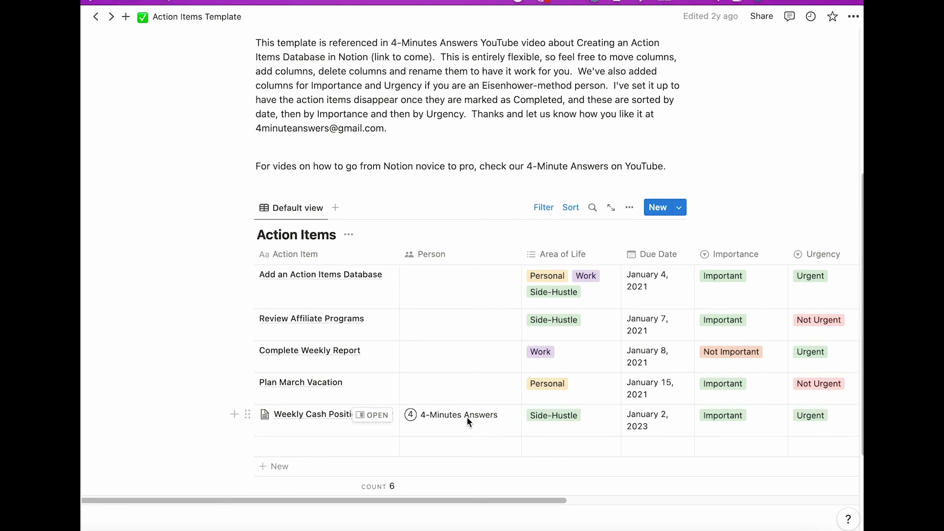
Step: Select the Weekly Cash Position Review assignee, then tick 'When an update of the app is available'
{"action": "left_click", "coordinate": [444, 417]}
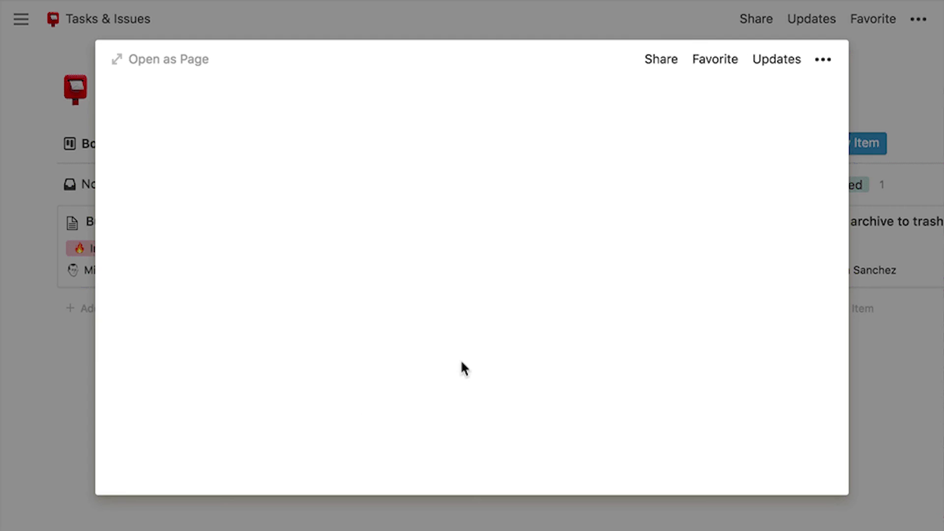
{"action": "left_click", "coordinate": [170, 455]}
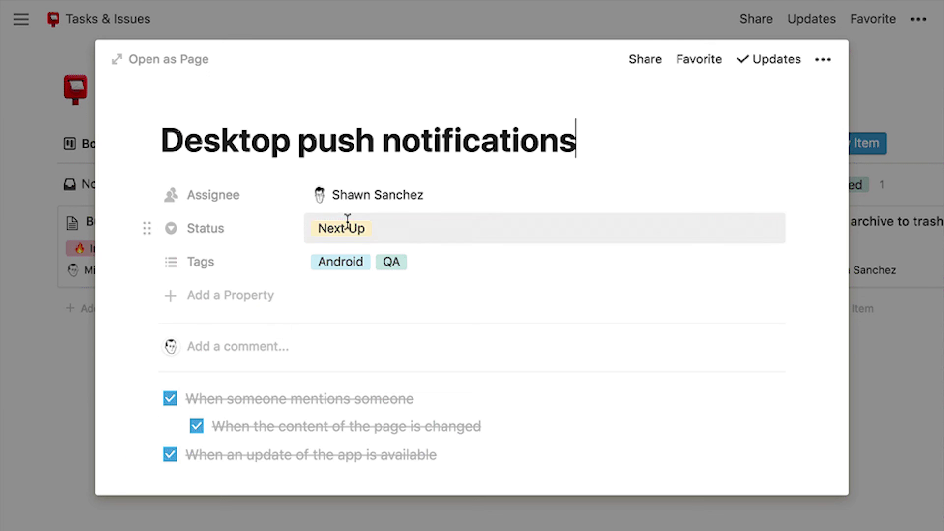